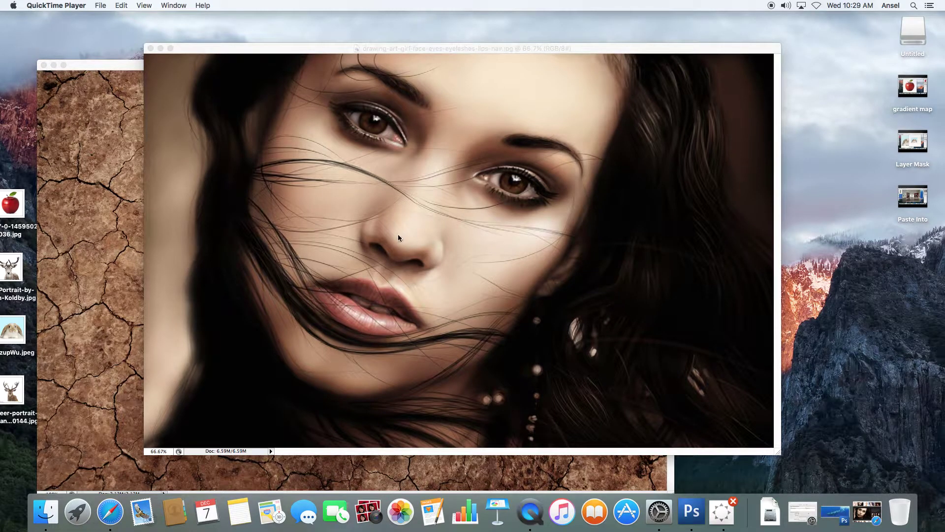
Step: Select the woman's whole face in the portrait with the Quick Selection Tool, extending the selection along both cheeks and the chin
left_click(193, 51)
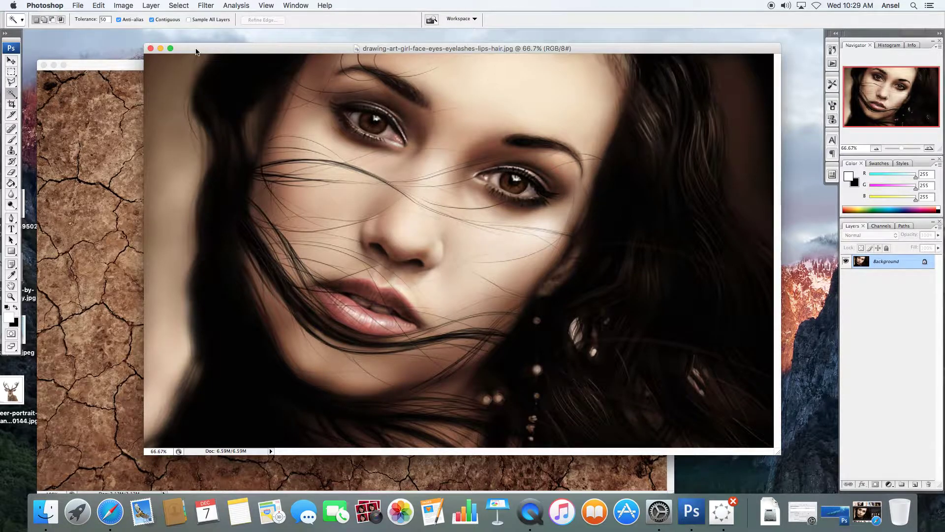
left_click(13, 95)
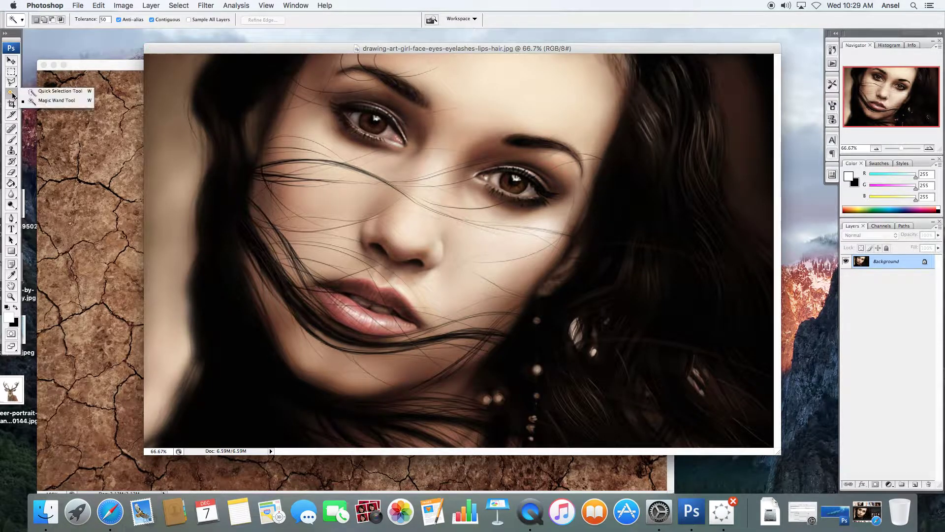
left_click(50, 92)
mouse_move(332, 64)
left_mouse_down()
mouse_move(299, 164)
mouse_move(297, 209)
mouse_move(325, 339)
mouse_move(365, 369)
mouse_move(359, 382)
mouse_move(322, 370)
mouse_move(299, 343)
mouse_move(271, 278)
mouse_move(258, 209)
mouse_move(201, 205)
left_mouse_up()
mouse_move(178, 76)
left_mouse_down()
mouse_move(198, 119)
mouse_move(224, 121)
mouse_move(238, 104)
mouse_move(225, 166)
left_mouse_up()
mouse_move(218, 219)
left_mouse_down()
mouse_move(213, 321)
mouse_move(239, 369)
mouse_move(269, 394)
left_mouse_up()
mouse_move(344, 411)
left_mouse_down()
mouse_move(392, 418)
mouse_move(416, 411)
mouse_move(422, 396)
mouse_move(420, 406)
left_mouse_up()
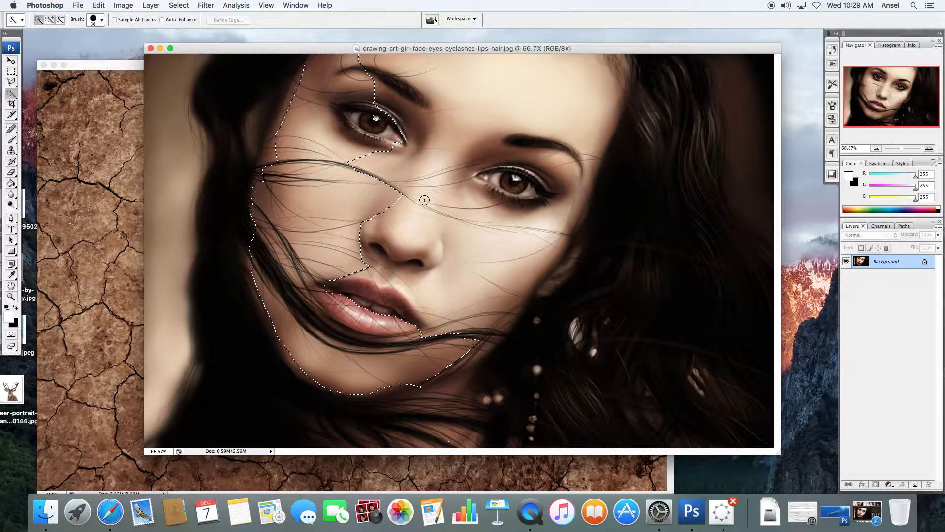
mouse_move(401, 234)
left_mouse_down()
mouse_move(499, 107)
mouse_move(539, 81)
mouse_move(506, 238)
mouse_move(468, 308)
mouse_move(481, 341)
mouse_move(430, 382)
mouse_move(506, 309)
left_mouse_up()
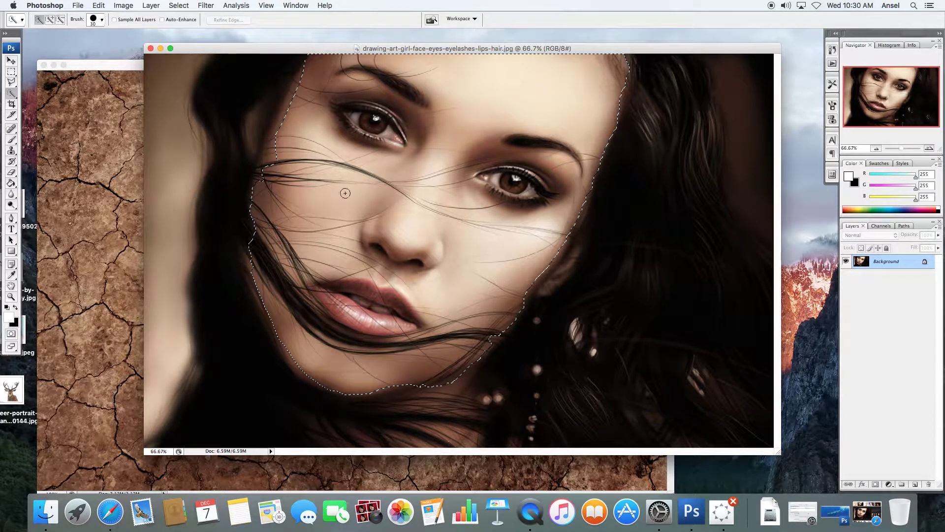
mouse_move(297, 103)
left_mouse_down()
mouse_move(257, 176)
mouse_move(248, 255)
mouse_move(296, 363)
left_mouse_up()
left_click_drag(532, 284, 460, 372)
mouse_move(393, 388)
left_mouse_down()
mouse_move(374, 395)
mouse_move(414, 363)
mouse_move(415, 394)
left_mouse_up()
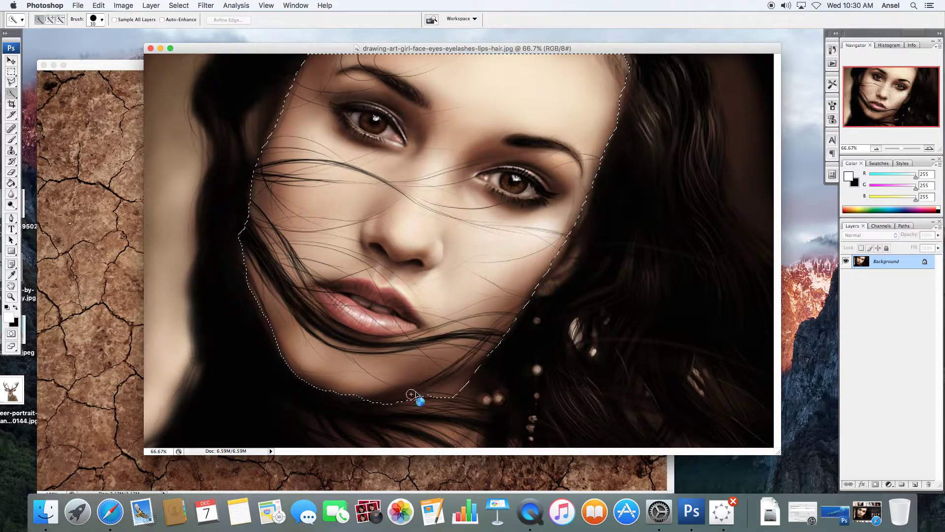
Step: Copy the entire cracked-earth-texture.jpg image
left_click(86, 69)
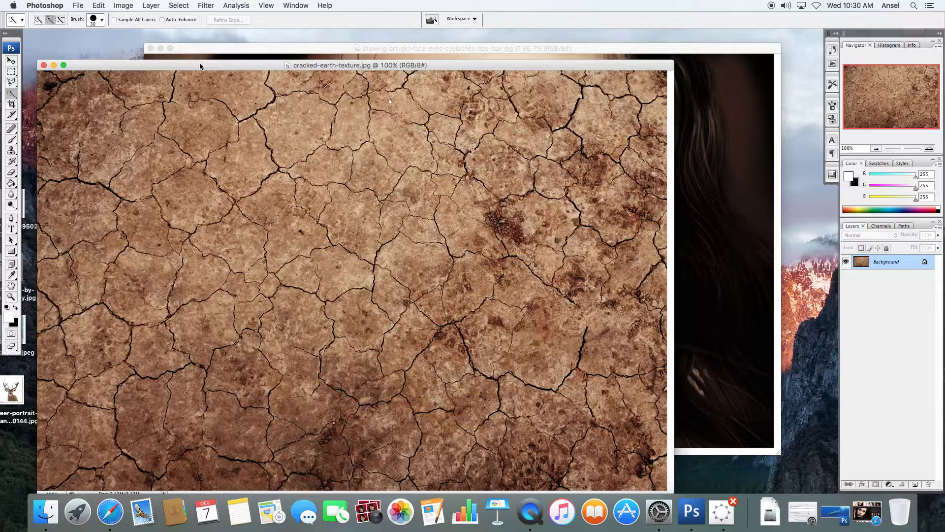
left_click_drag(200, 65, 207, 38)
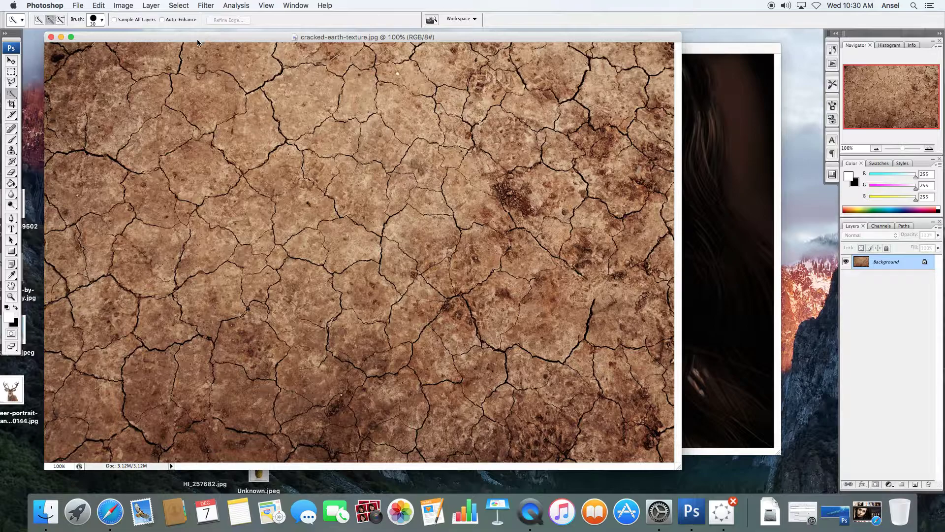
key("super+a")
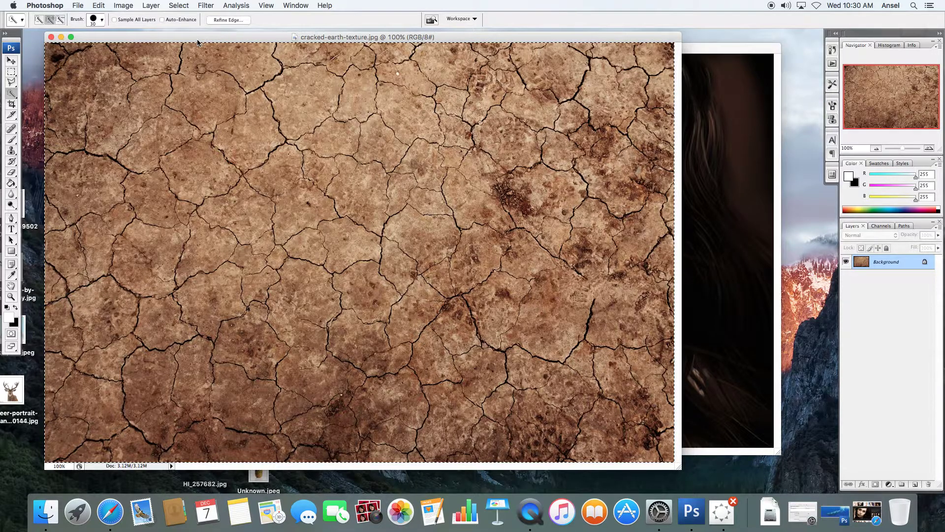
key("super+c")
Step: Paste the copied texture into the face selection of the portrait with Paste Into
left_click(705, 49)
left_click(99, 6)
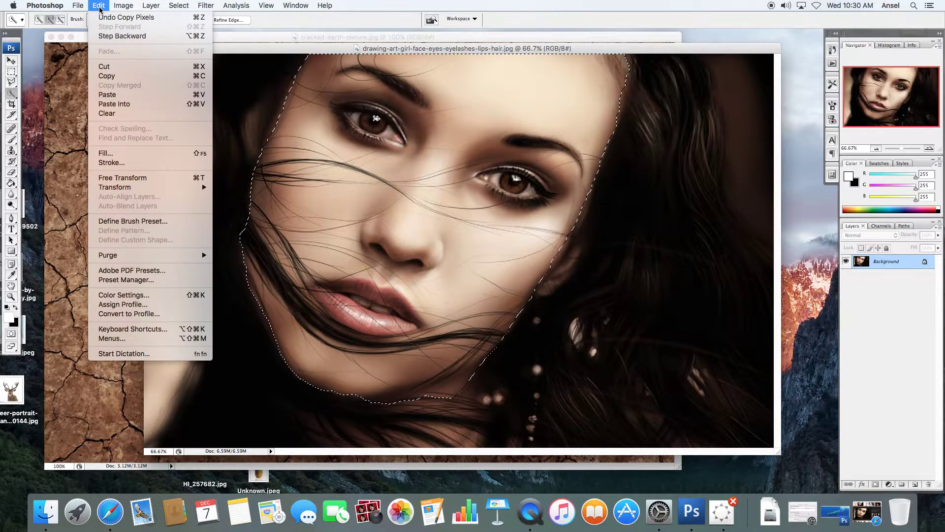
left_click(116, 104)
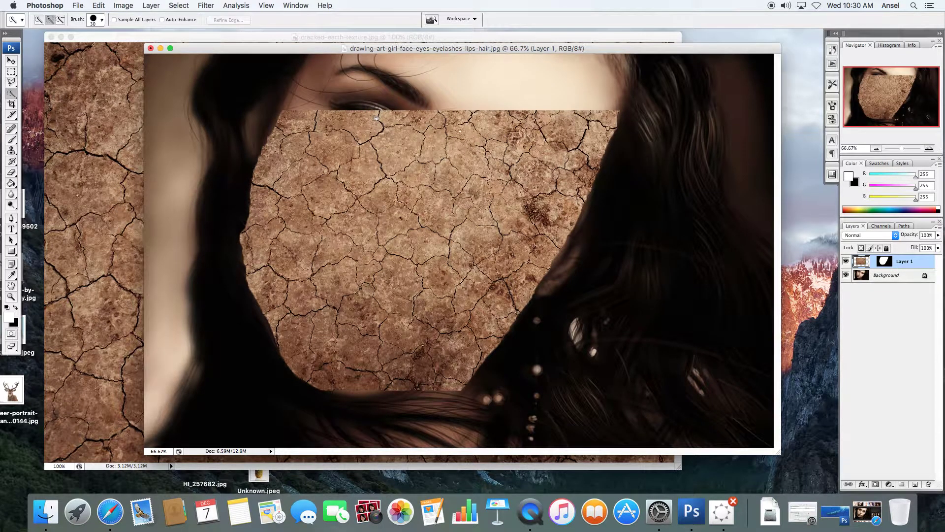
Step: Rotate the pasted texture -90° with Free Transform
key("super+t")
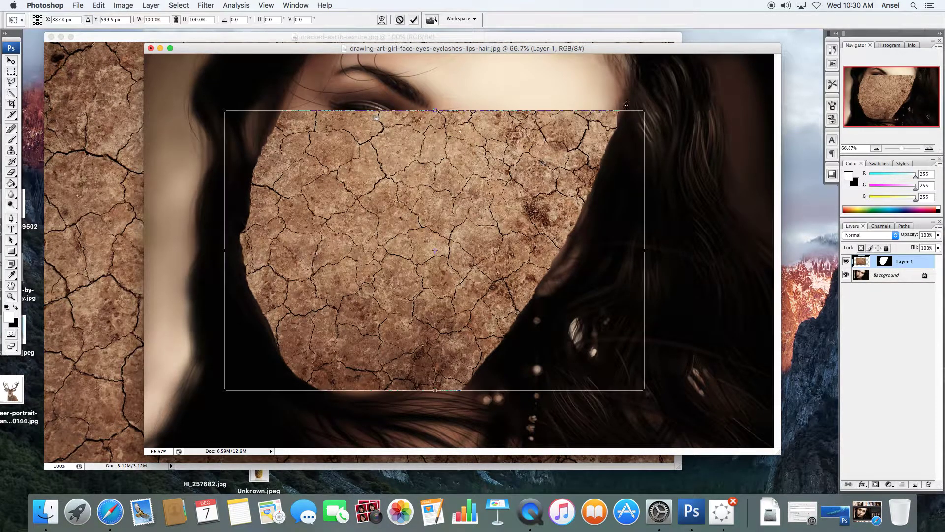
left_click_drag(650, 109, 286, 79)
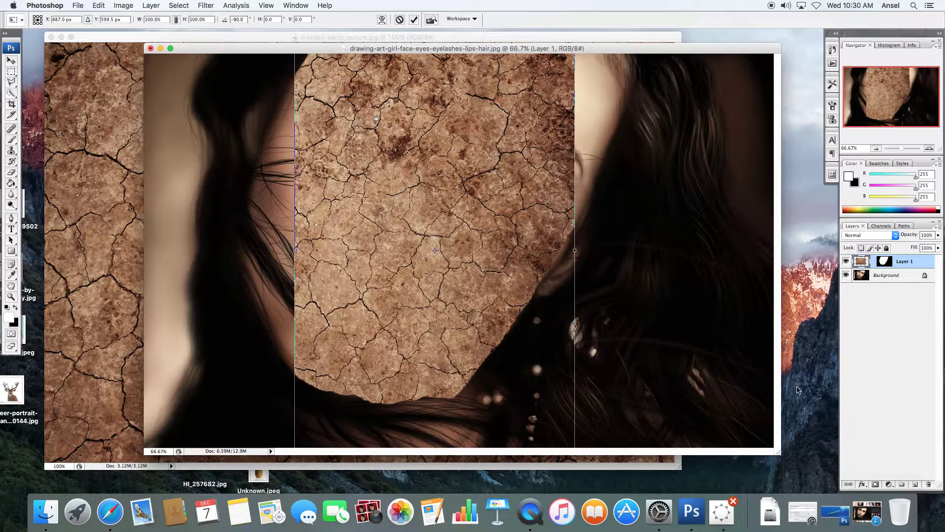
left_click_drag(780, 451, 848, 514)
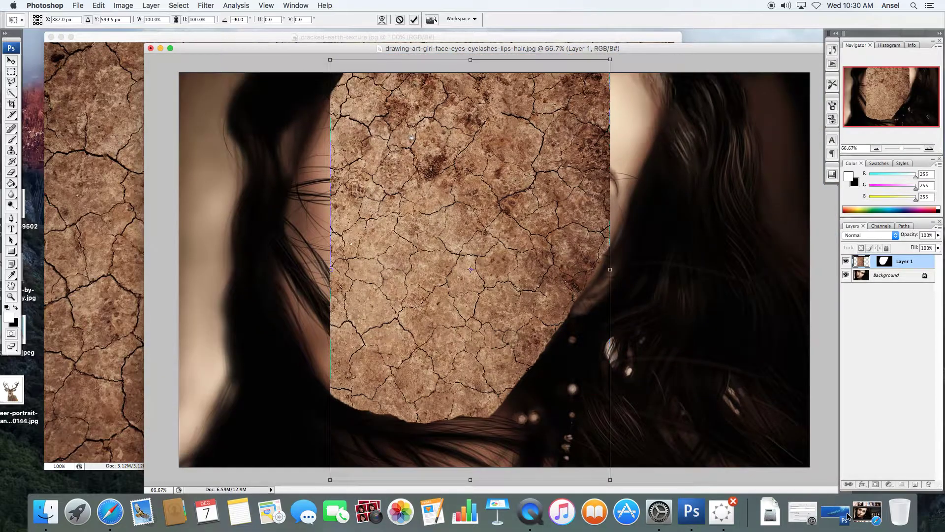
Step: Scale the texture proportionally to about 145% so it covers the whole face, and apply the transform
key("super+minus")
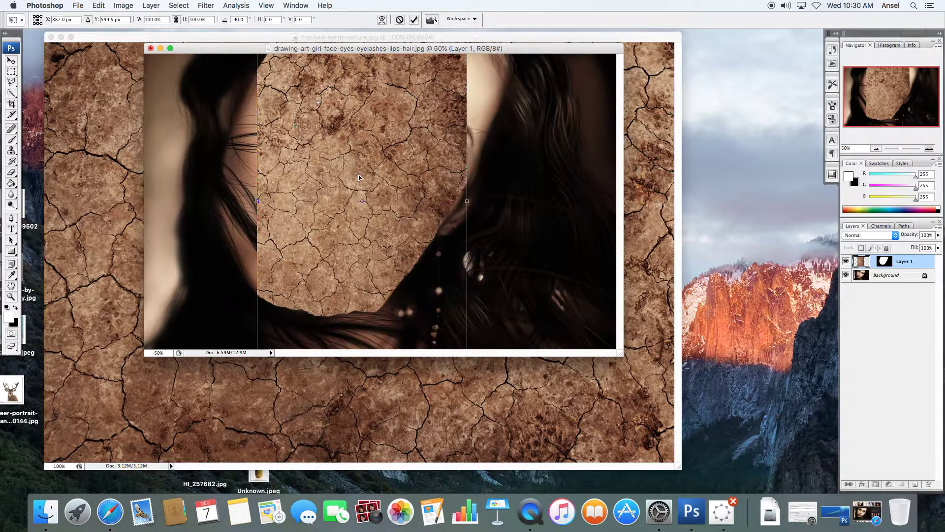
key("super+minus")
left_click_drag(466, 258, 646, 407)
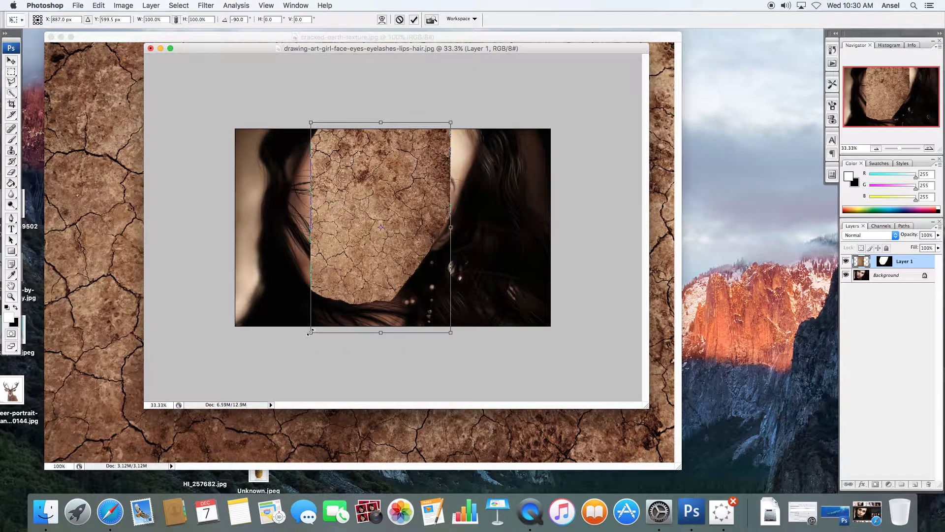
left_click_drag(310, 333, 249, 350)
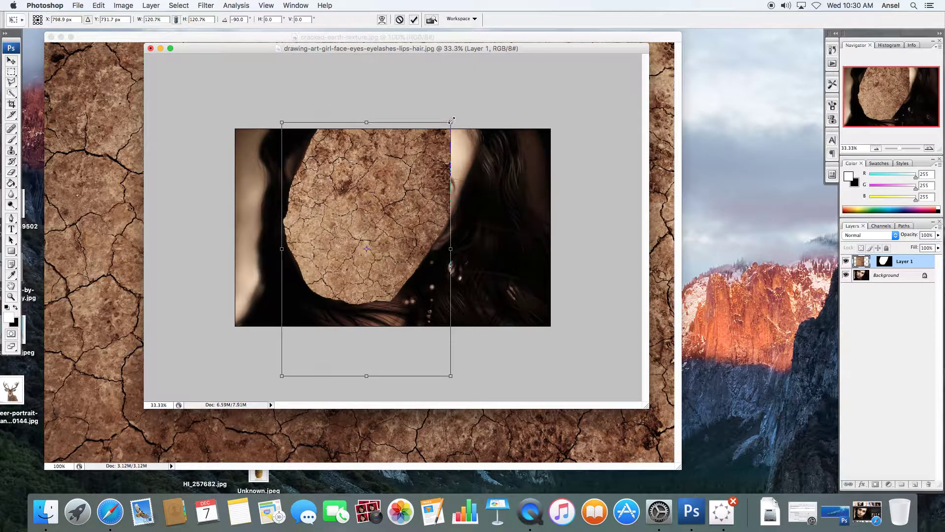
left_click_drag(453, 120, 523, 96)
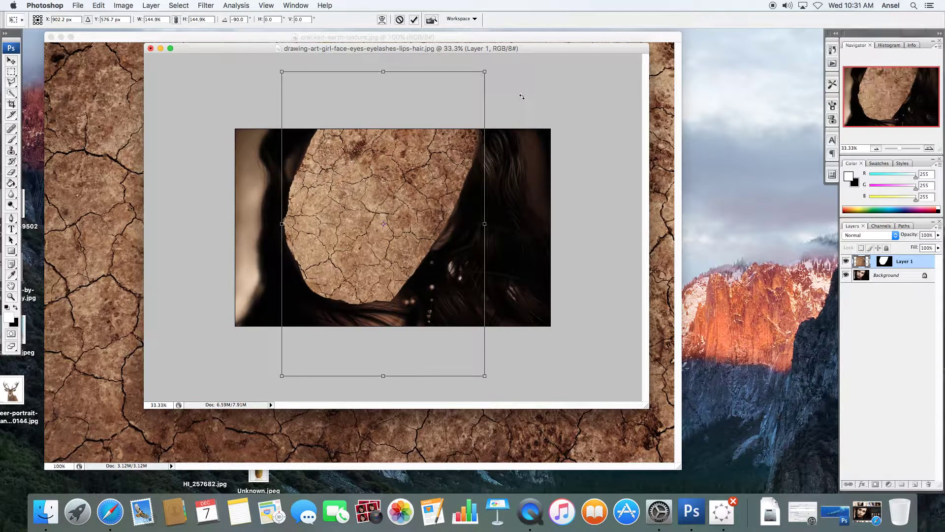
key("Return")
key("w")
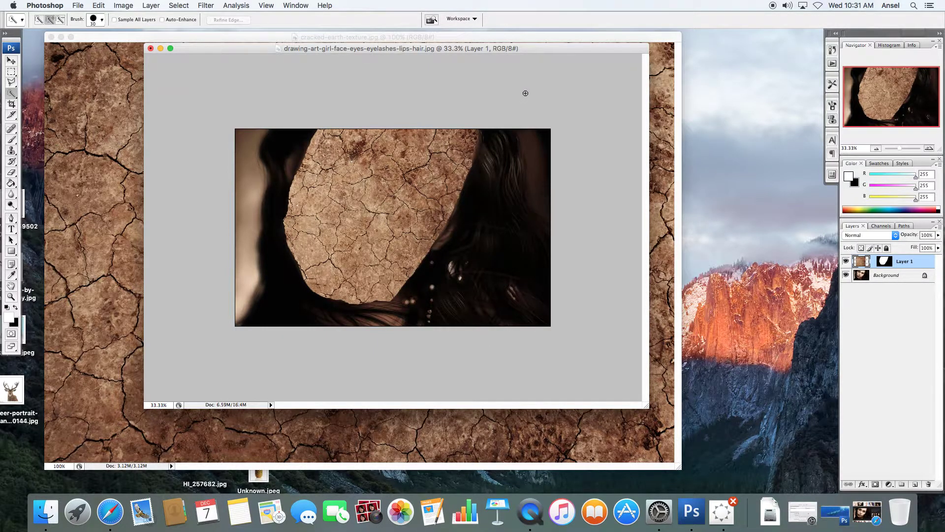
Step: Set the texture layer's opacity to 94%
key("super+equal")
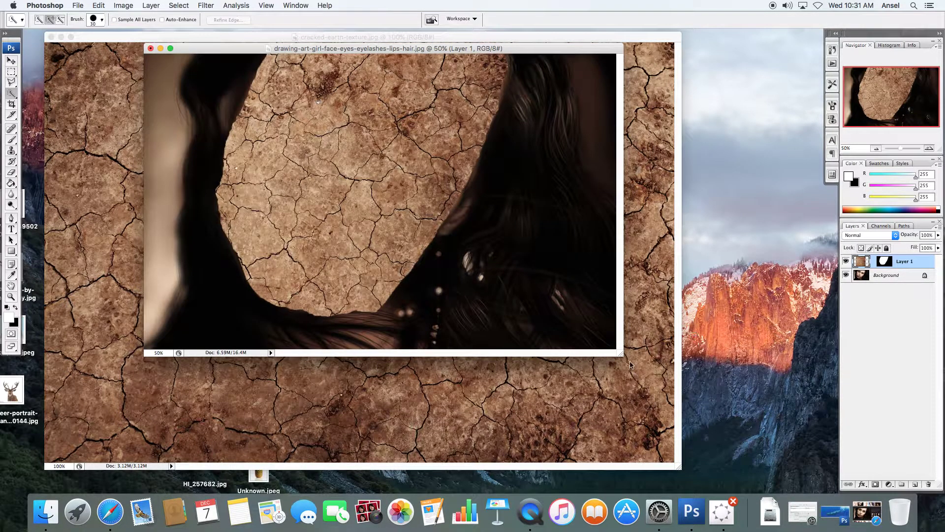
left_click_drag(629, 363, 805, 484)
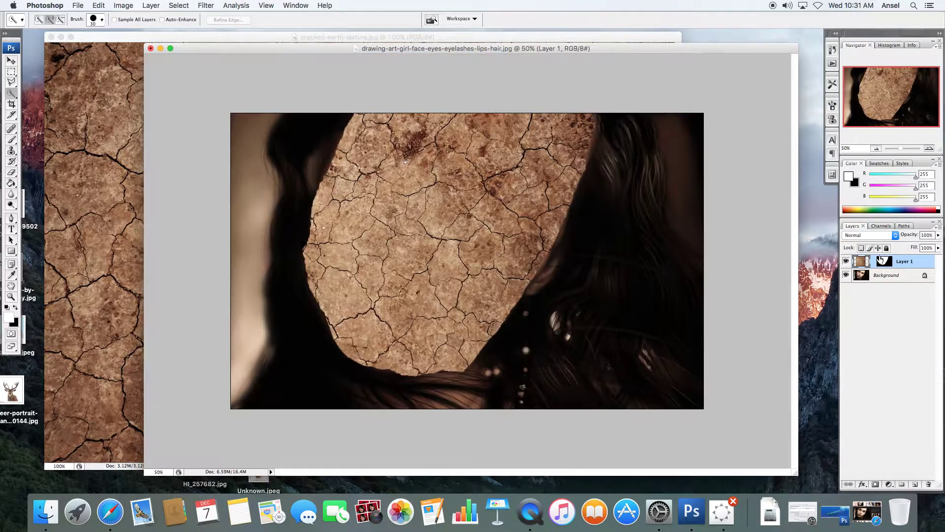
left_click(938, 235)
left_click_drag(922, 247, 934, 247)
Step: Try the Multiply, Linear Burn, Lighten and Screen blend modes on the texture layer
left_click(896, 235)
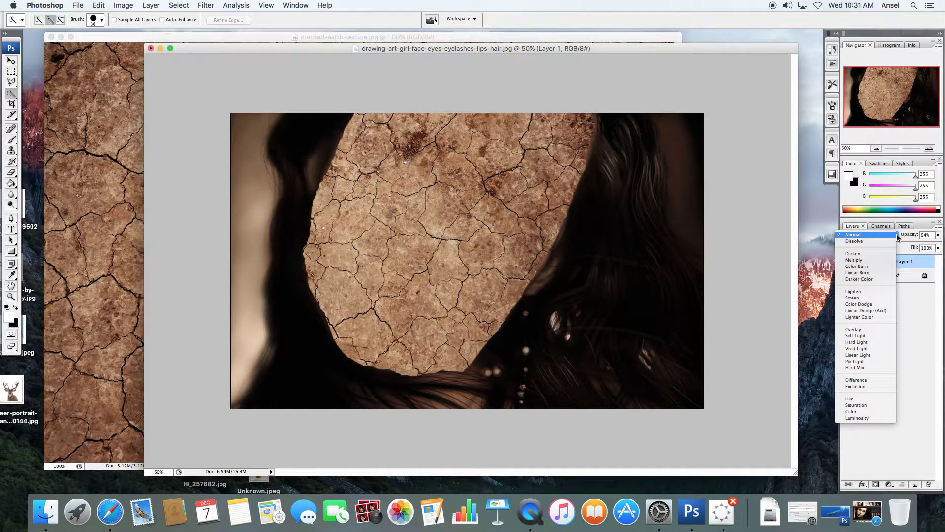
left_click(855, 260)
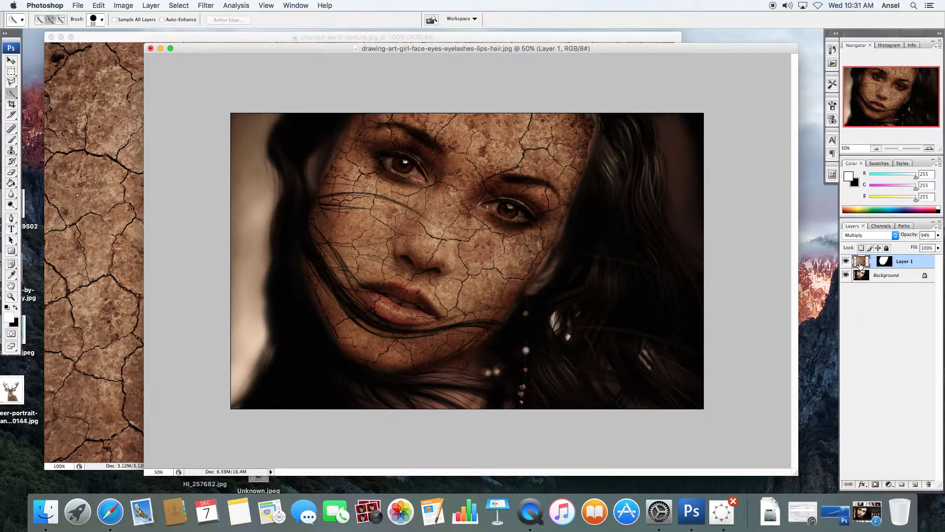
left_click(896, 238)
left_click(881, 248)
left_click(894, 235)
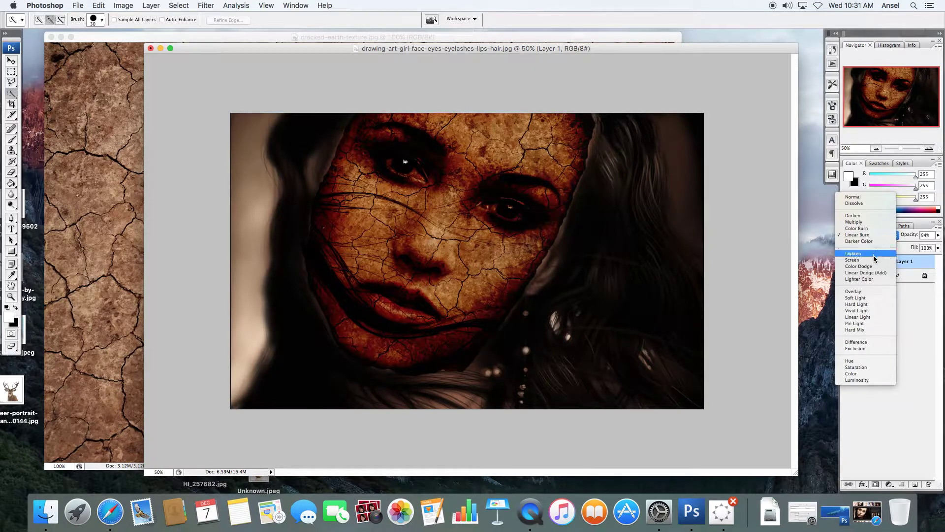
left_click(873, 255)
left_click(894, 235)
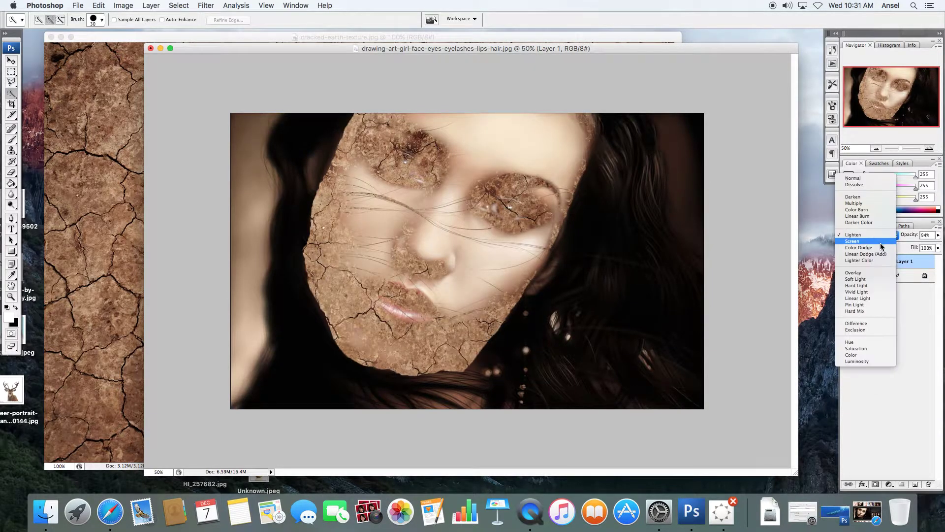
left_click(881, 244)
Step: Set the texture layer's blend mode to Overlay
left_click(895, 236)
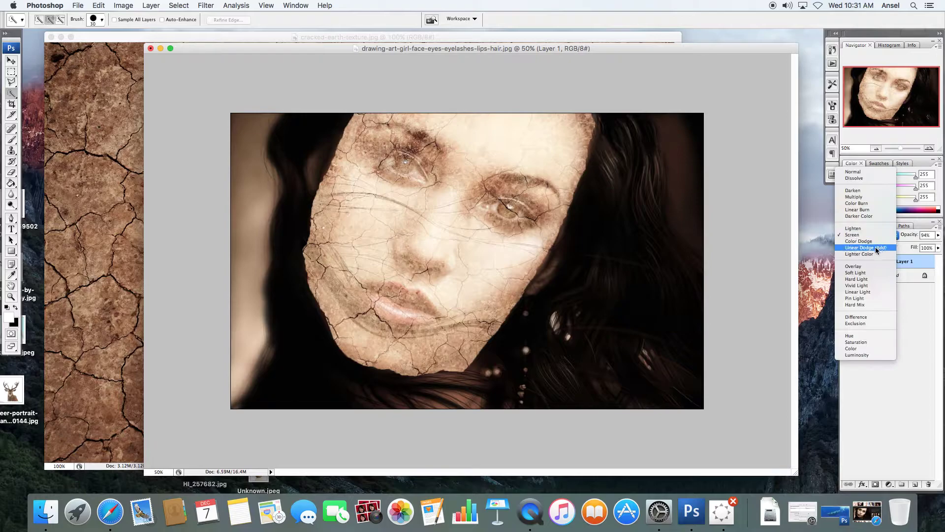
left_click(866, 268)
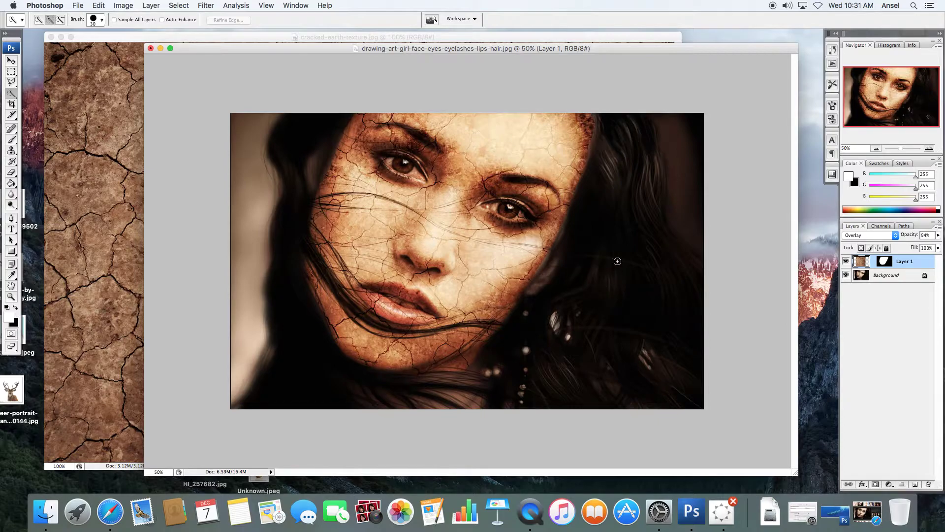
key("super+equal")
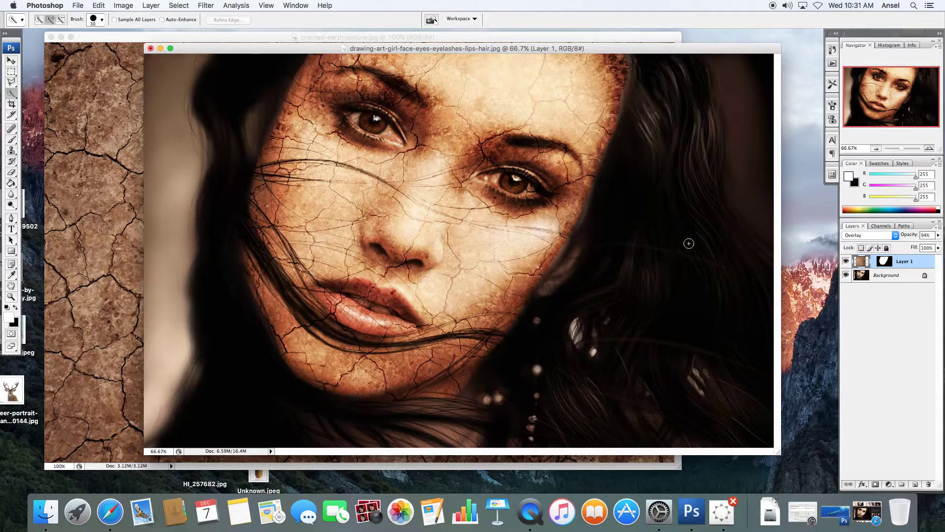
Step: Paint white on the texture layer's mask along the face edges with a soft 300 px brush at 8% opacity
left_click(885, 263)
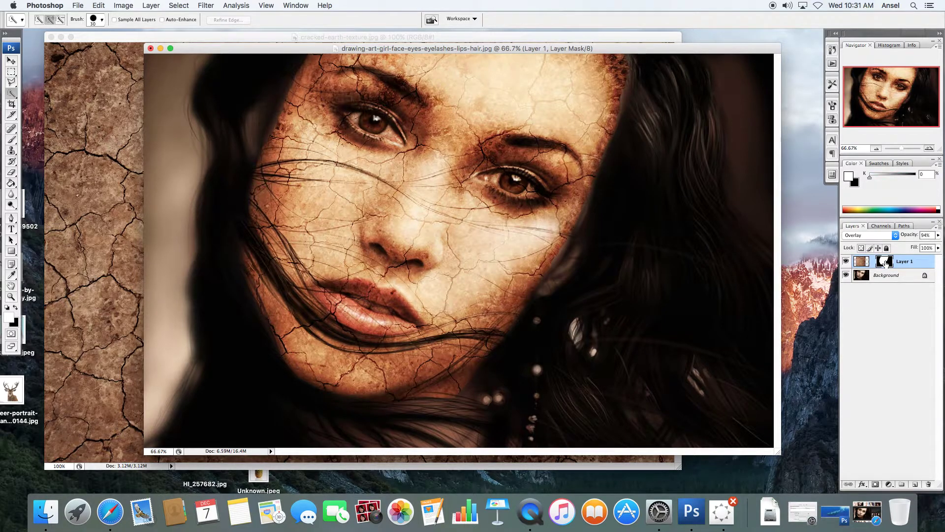
left_click(13, 143)
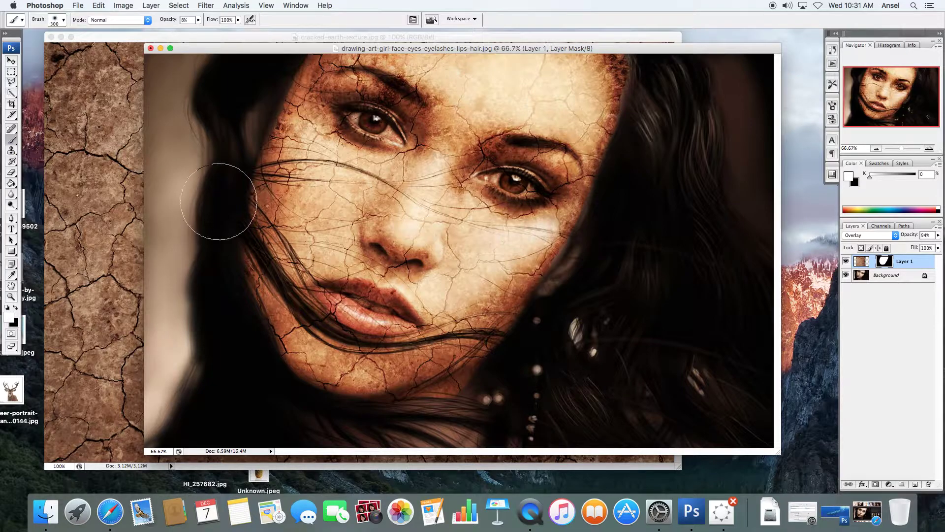
left_click(62, 20)
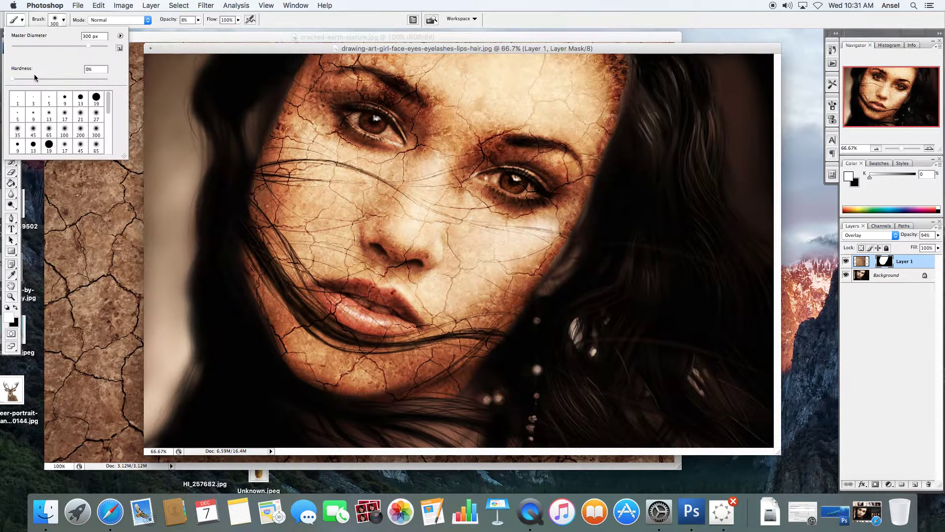
left_click(165, 24)
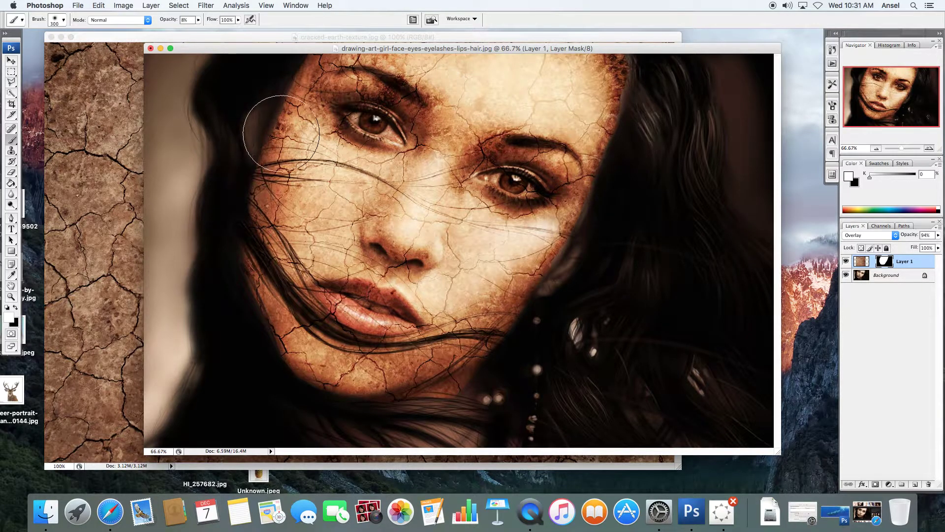
mouse_move(281, 134)
left_mouse_down()
mouse_move(274, 152)
mouse_move(277, 132)
mouse_move(284, 160)
left_mouse_up()
mouse_move(552, 237)
left_mouse_down()
mouse_move(532, 253)
mouse_move(549, 239)
mouse_move(553, 212)
mouse_move(546, 239)
mouse_move(552, 234)
mouse_move(576, 84)
mouse_move(588, 79)
mouse_move(587, 108)
mouse_move(593, 88)
mouse_move(579, 113)
mouse_move(549, 113)
mouse_move(611, 77)
mouse_move(604, 90)
mouse_move(602, 73)
mouse_move(592, 104)
mouse_move(595, 76)
mouse_move(584, 102)
mouse_move(601, 93)
left_mouse_up()
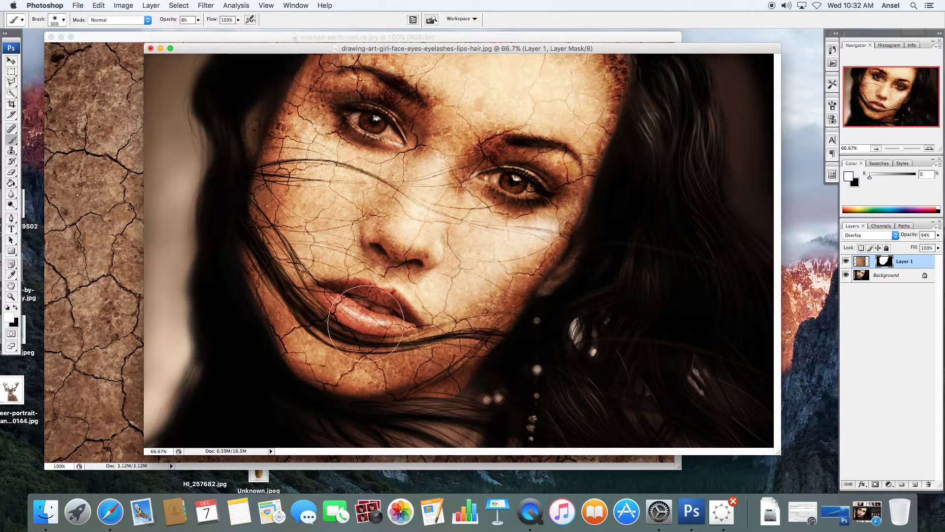
mouse_move(366, 323)
left_mouse_down()
mouse_move(429, 437)
mouse_move(441, 431)
mouse_move(445, 387)
mouse_move(423, 424)
mouse_move(388, 425)
mouse_move(439, 422)
mouse_move(363, 413)
mouse_move(288, 289)
mouse_move(291, 275)
mouse_move(267, 260)
mouse_move(299, 305)
mouse_move(289, 320)
mouse_move(308, 321)
mouse_move(278, 186)
mouse_move(285, 173)
mouse_move(298, 169)
mouse_move(294, 222)
mouse_move(474, 323)
mouse_move(455, 361)
mouse_move(516, 286)
mouse_move(517, 243)
mouse_move(540, 247)
mouse_move(464, 326)
mouse_move(456, 396)
mouse_move(443, 418)
mouse_move(460, 421)
mouse_move(379, 410)
mouse_move(357, 356)
mouse_move(389, 288)
mouse_move(552, 135)
mouse_move(563, 198)
mouse_move(550, 247)
mouse_move(590, 130)
mouse_move(584, 116)
mouse_move(604, 84)
mouse_move(599, 94)
mouse_move(603, 86)
mouse_move(323, 145)
mouse_move(308, 112)
mouse_move(282, 115)
mouse_move(300, 181)
mouse_move(291, 148)
left_mouse_up()
mouse_move(302, 183)
left_mouse_down()
mouse_move(292, 169)
mouse_move(287, 185)
left_mouse_up()
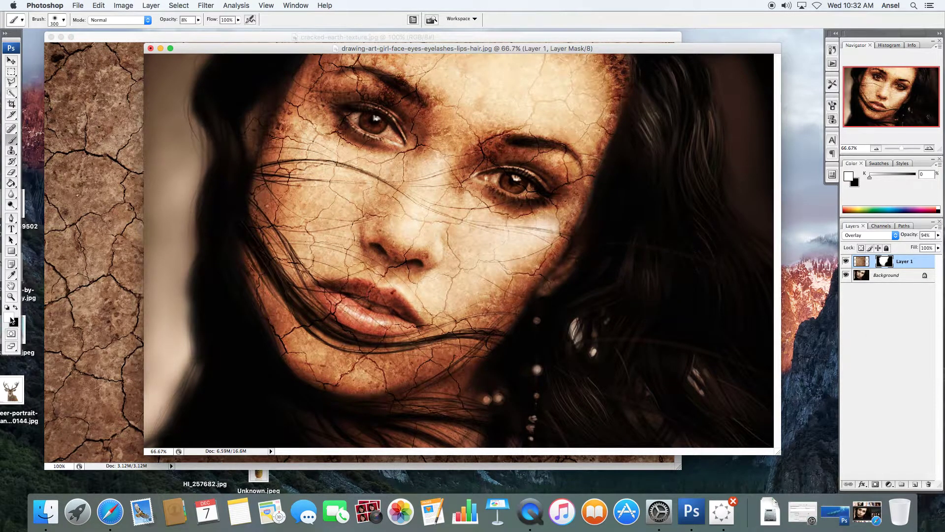
Step: Paint black on the layer mask over both eyes with an 80 px brush at 8% opacity to fade the texture there
key("x")
key("bracketleft")
key("bracketleft")
key("bracketleft")
key("bracketleft")
key("bracketleft")
key("bracketleft")
key("bracketleft")
key("bracketleft")
key("super+plus")
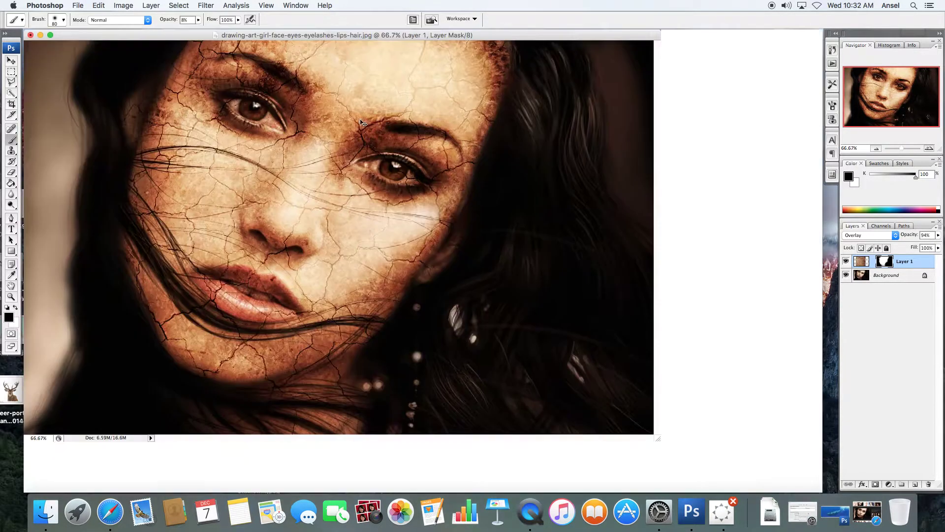
scroll(360, 119, "up", 3)
mouse_move(270, 109)
left_mouse_down()
mouse_move(285, 126)
mouse_move(274, 110)
mouse_move(250, 109)
mouse_move(316, 139)
mouse_move(266, 115)
left_mouse_up()
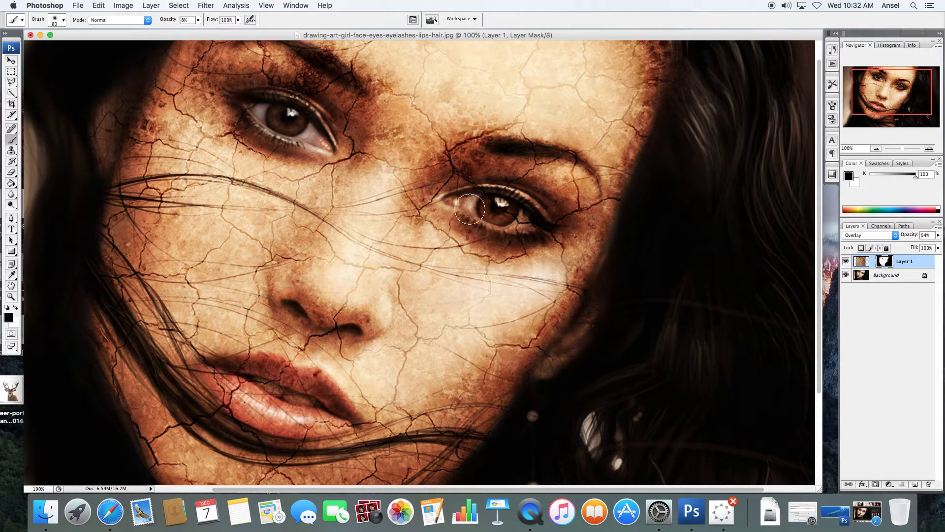
mouse_move(485, 204)
left_mouse_down()
mouse_move(460, 203)
mouse_move(498, 205)
mouse_move(484, 212)
mouse_move(515, 217)
left_mouse_up()
mouse_move(500, 212)
left_mouse_down()
mouse_move(470, 204)
mouse_move(538, 222)
mouse_move(477, 208)
mouse_move(517, 209)
mouse_move(521, 224)
mouse_move(508, 215)
mouse_move(533, 218)
mouse_move(498, 221)
mouse_move(525, 216)
mouse_move(471, 206)
mouse_move(523, 202)
mouse_move(472, 207)
mouse_move(544, 223)
mouse_move(515, 212)
mouse_move(583, 208)
left_mouse_up()
key("super+minus")
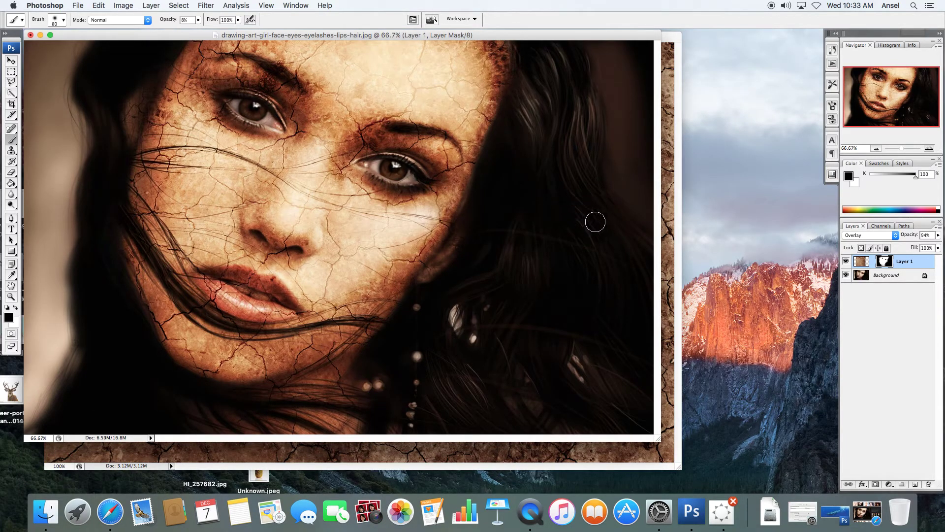